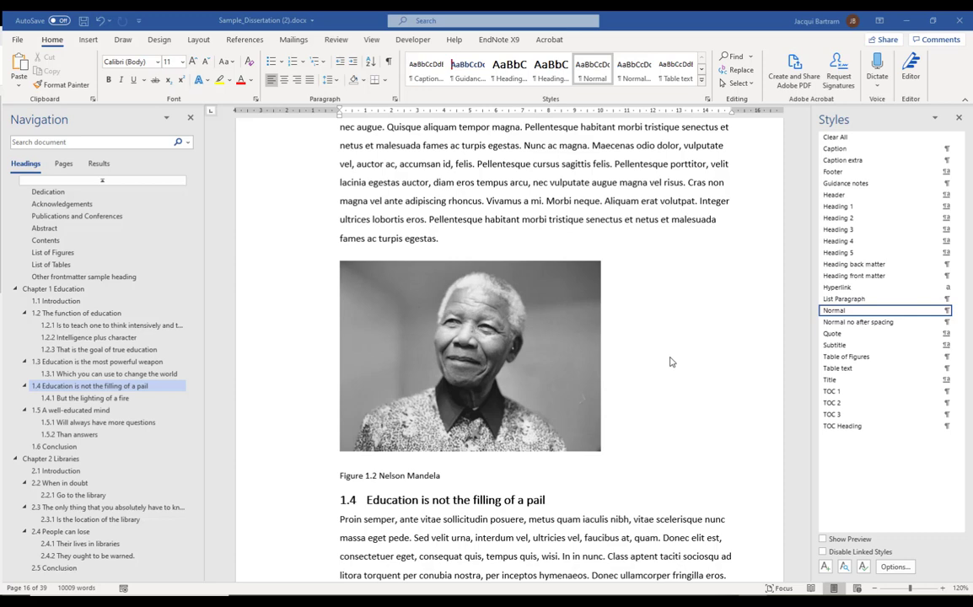
Step: Add "(see " after "Nunc ac magna" in the paragraph above the Nelson Mandela picture and start a cross-reference of type Figure
{"action": "left_click", "coordinate": [587, 146]}
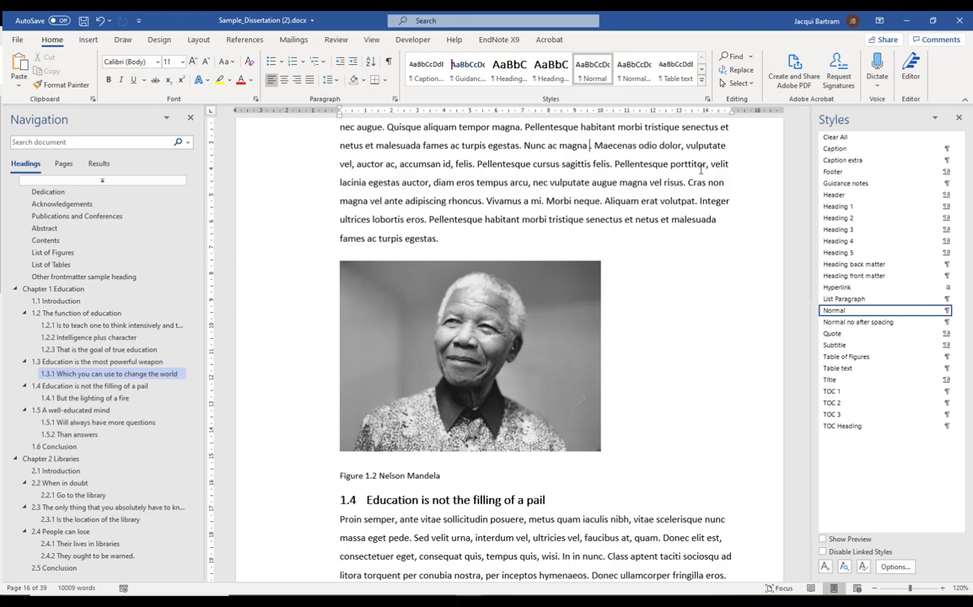
{"action": "type", "text": "(see"}
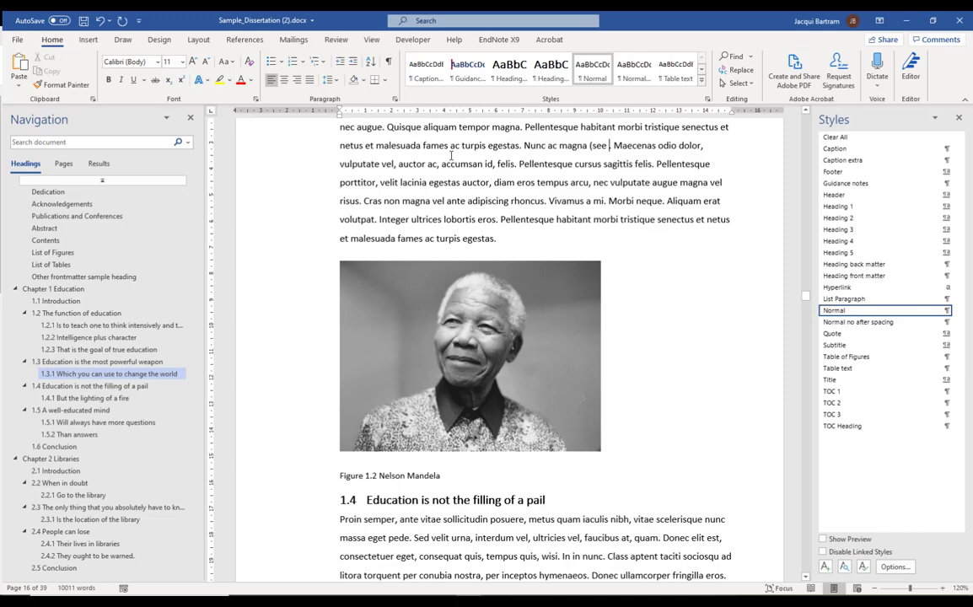
{"action": "left_click", "coordinate": [244, 40]}
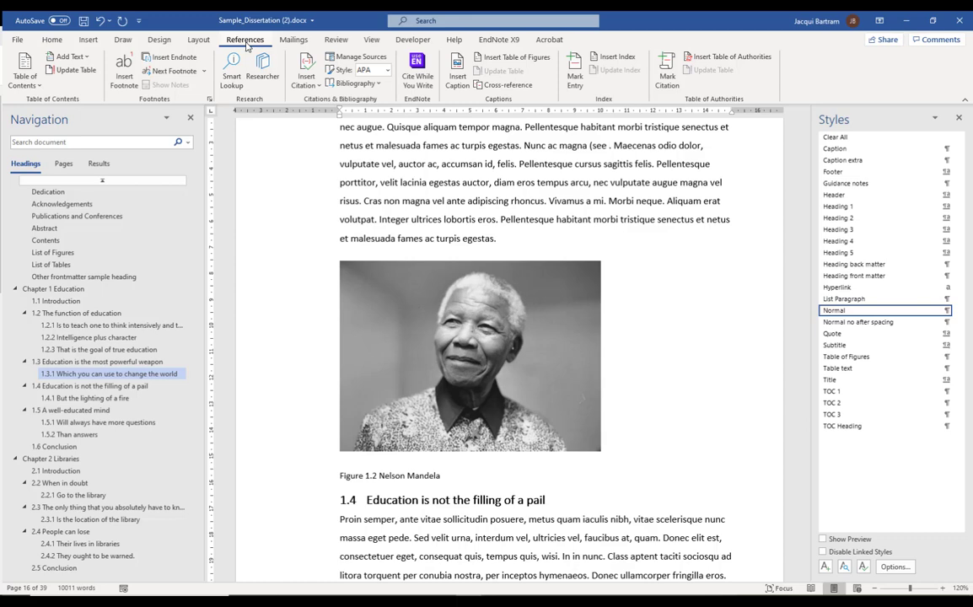
{"action": "left_click", "coordinate": [508, 84]}
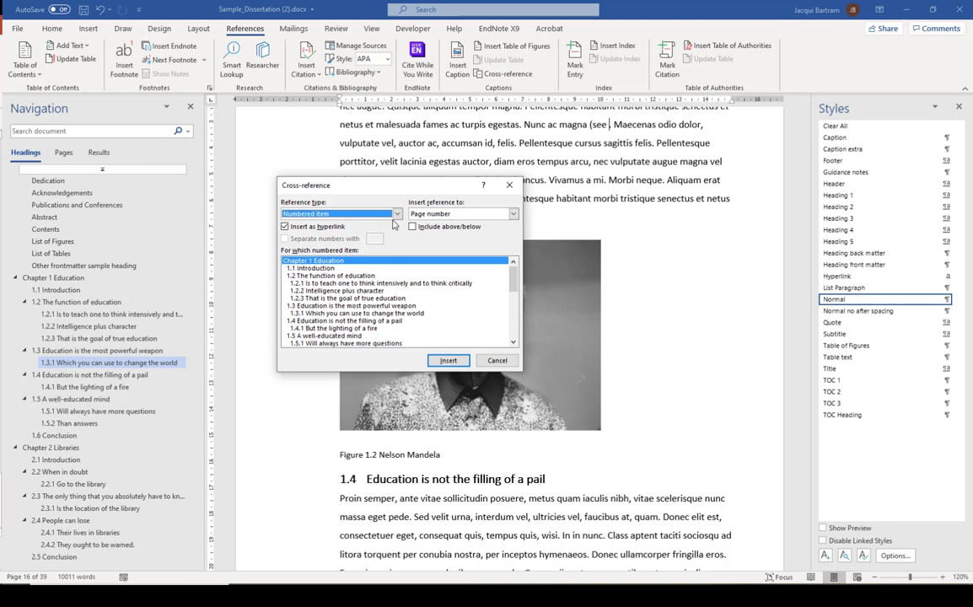
{"action": "left_click", "coordinate": [397, 215]}
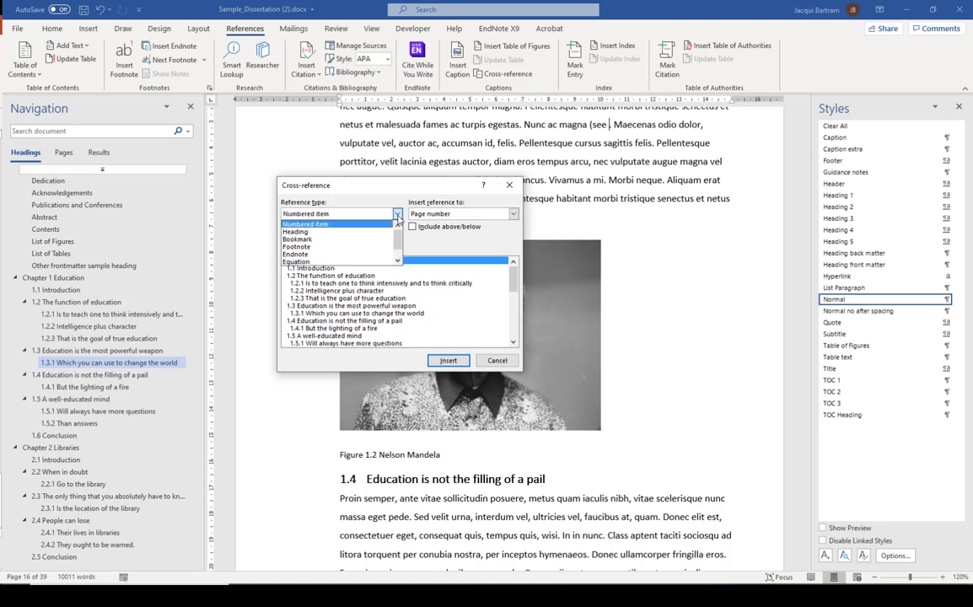
{"action": "left_click", "coordinate": [397, 261]}
{"action": "left_click", "coordinate": [397, 261]}
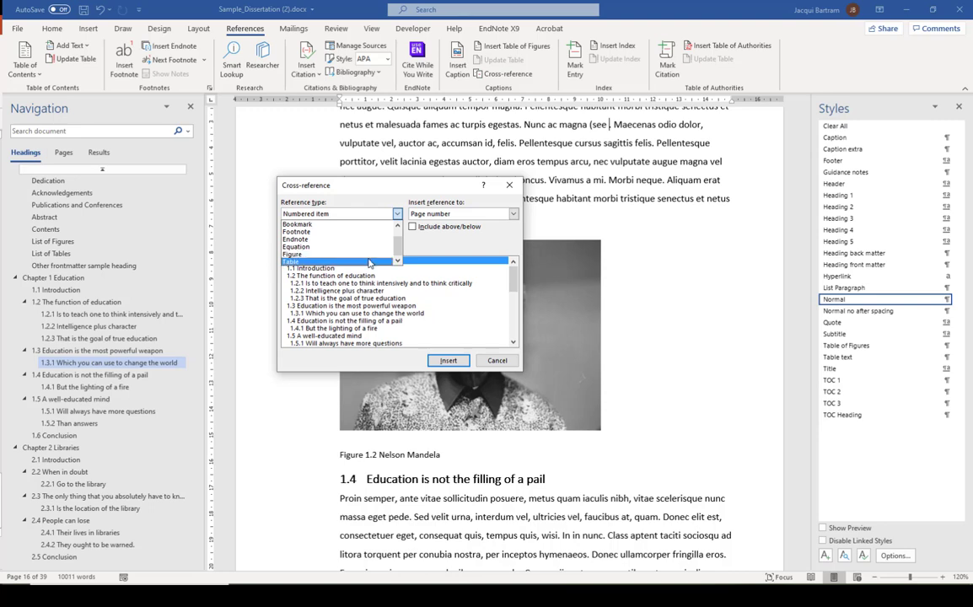
{"action": "left_click", "coordinate": [369, 255]}
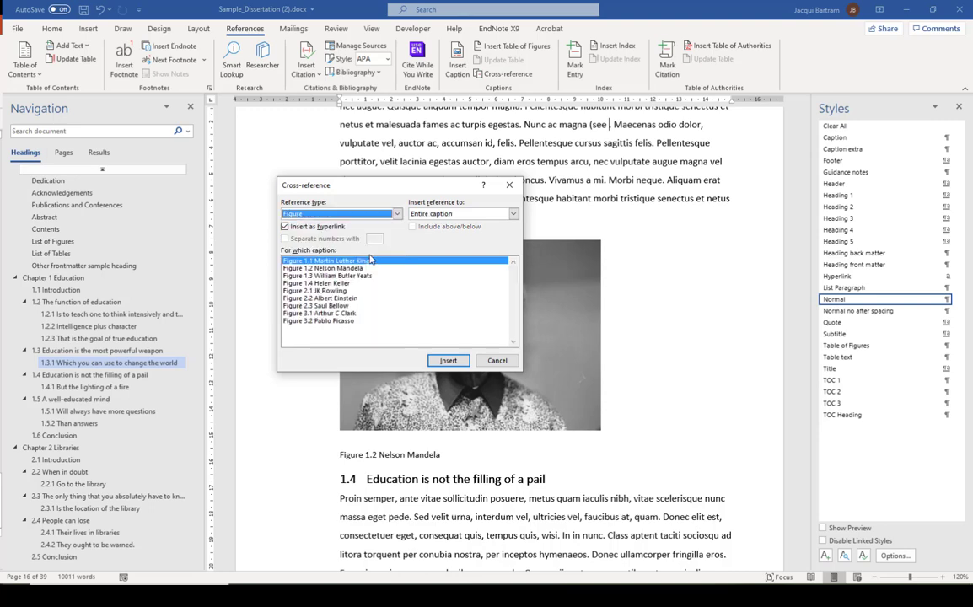
Step: Insert the cross-reference to the Nelson Mandela figure as only label and number, and finish it with a closing parenthesis
{"action": "left_click", "coordinate": [461, 216]}
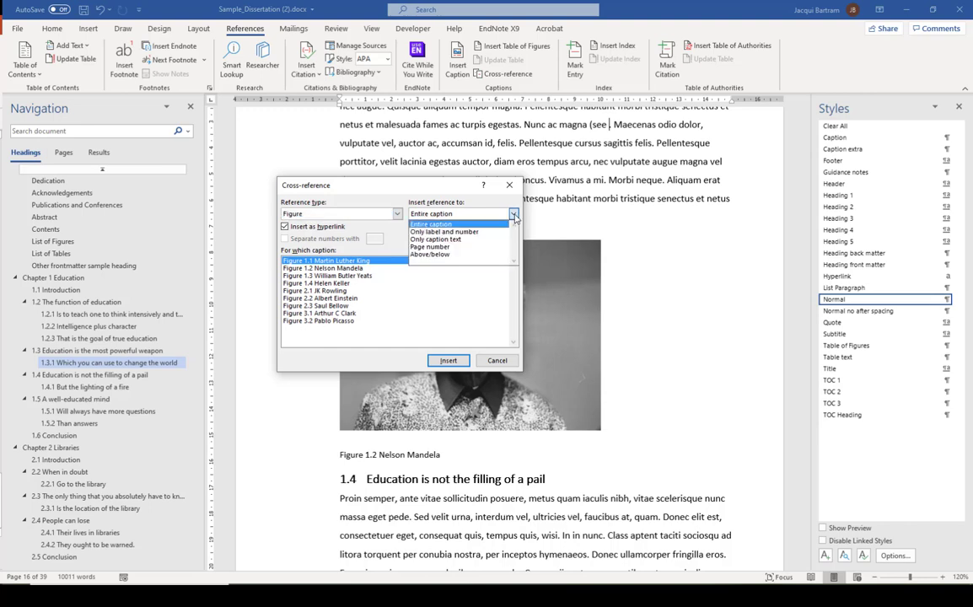
{"action": "left_click", "coordinate": [466, 232]}
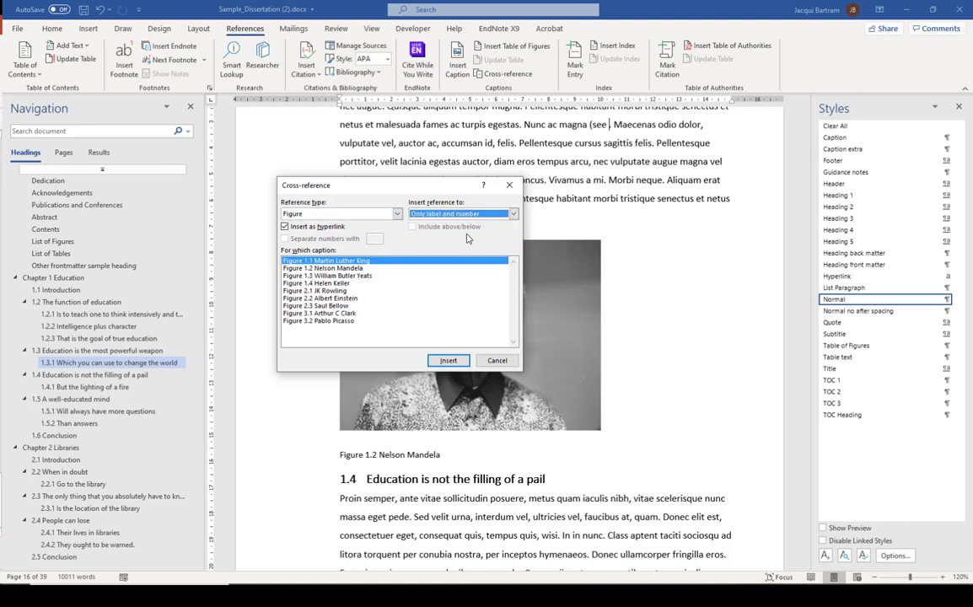
{"action": "left_click", "coordinate": [339, 268]}
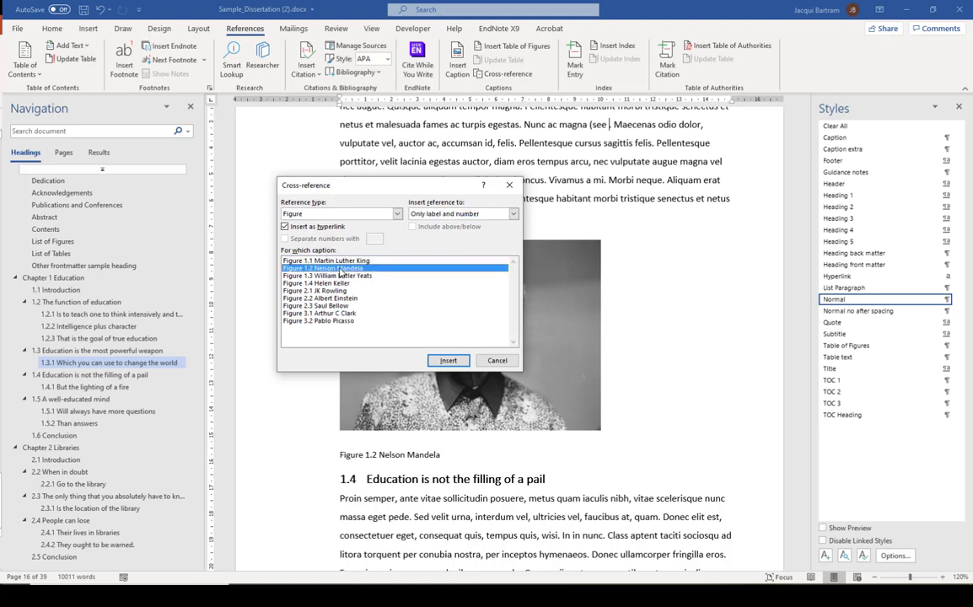
{"action": "left_click", "coordinate": [459, 361]}
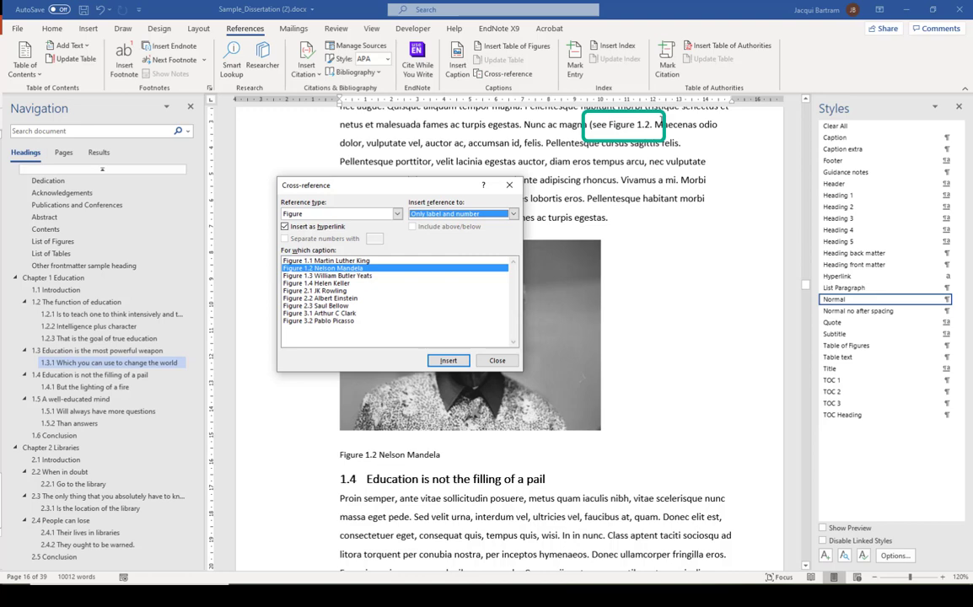
{"action": "left_click", "coordinate": [498, 360]}
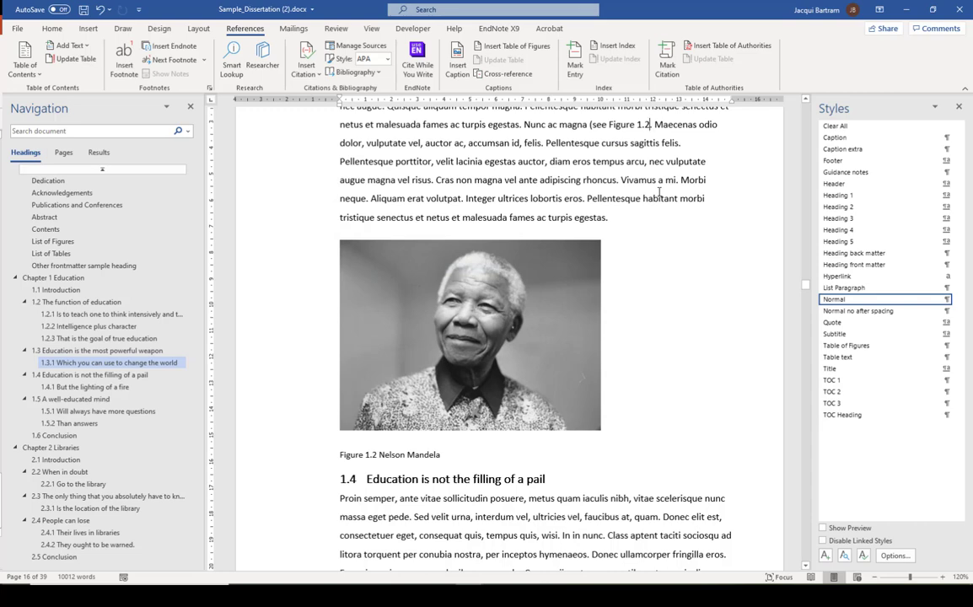
{"action": "type", "text": ")"}
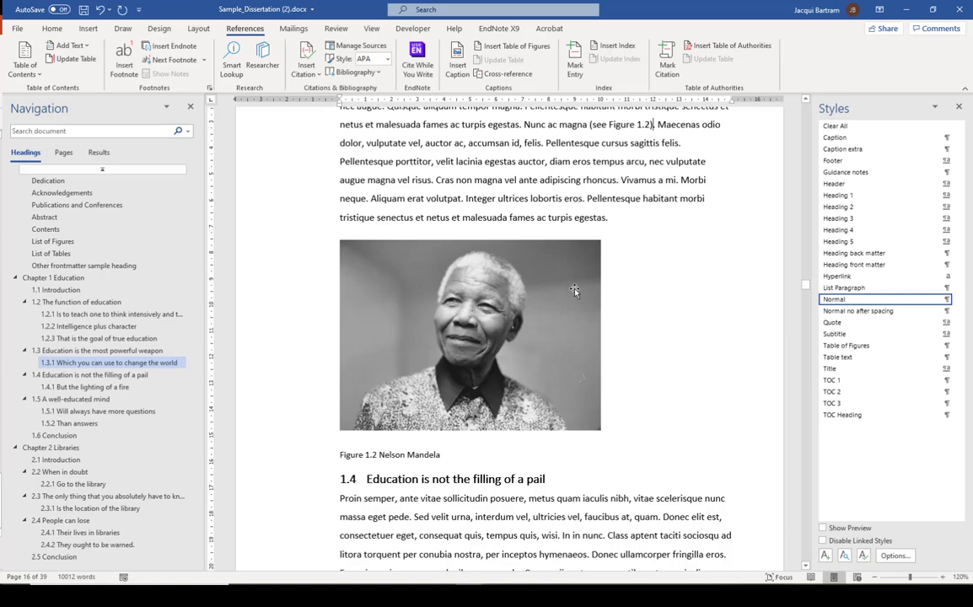
Step: Delete the Martin Luther King picture together with its caption above heading 1.3
{"action": "scroll", "coordinate": [580, 289], "scroll_direction": "up", "scroll_amount": 3}
{"action": "scroll", "coordinate": [581, 289], "scroll_direction": "up", "scroll_amount": 15}
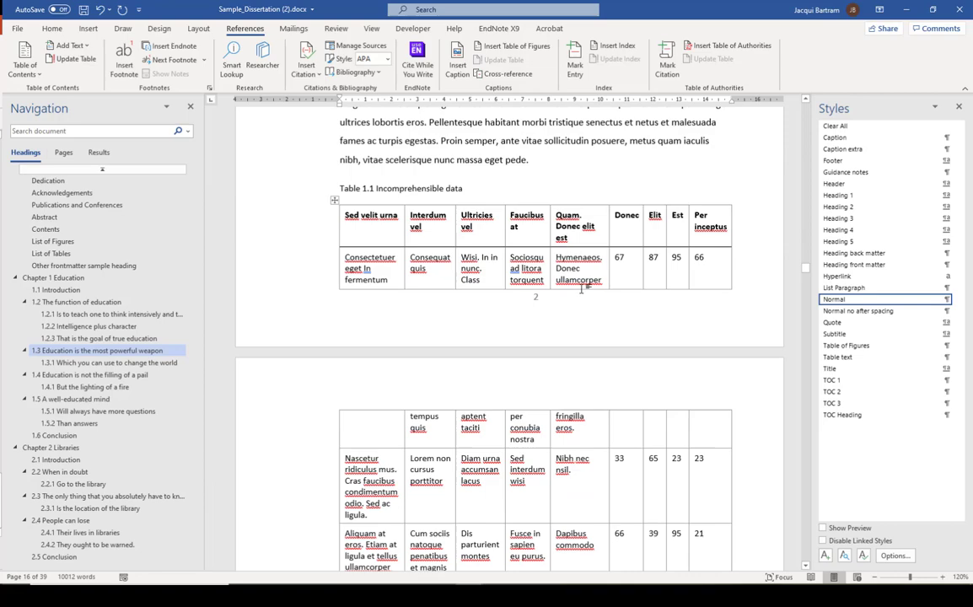
{"action": "scroll", "coordinate": [584, 288], "scroll_direction": "up", "scroll_amount": 5}
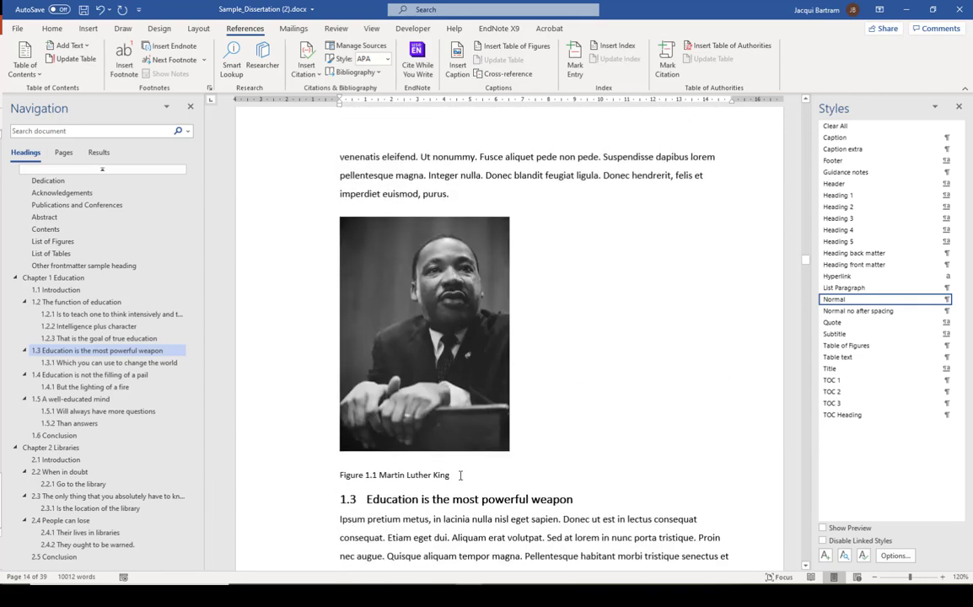
{"action": "left_click", "coordinate": [308, 437], "text": "shift"}
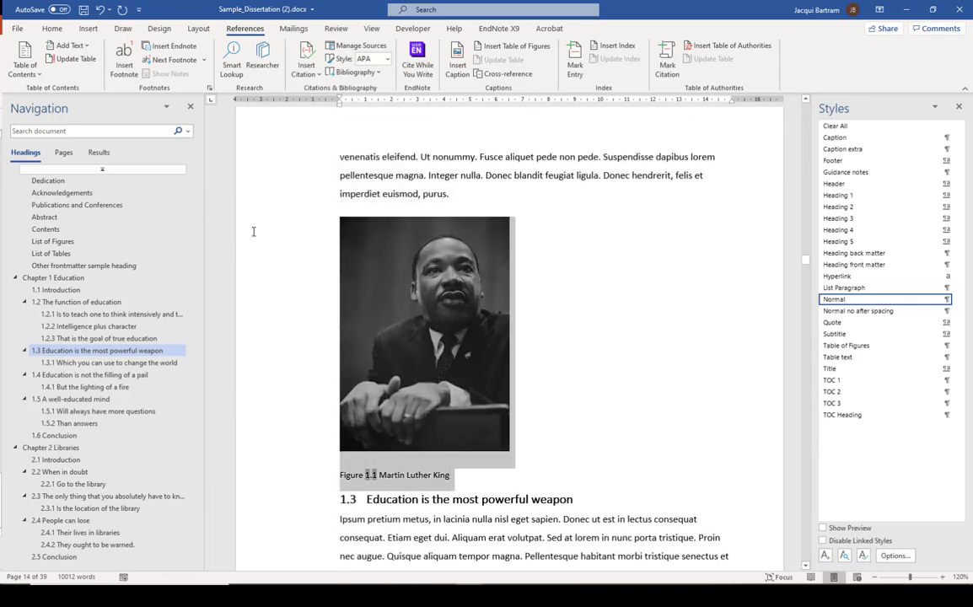
{"action": "key", "text": "Delete"}
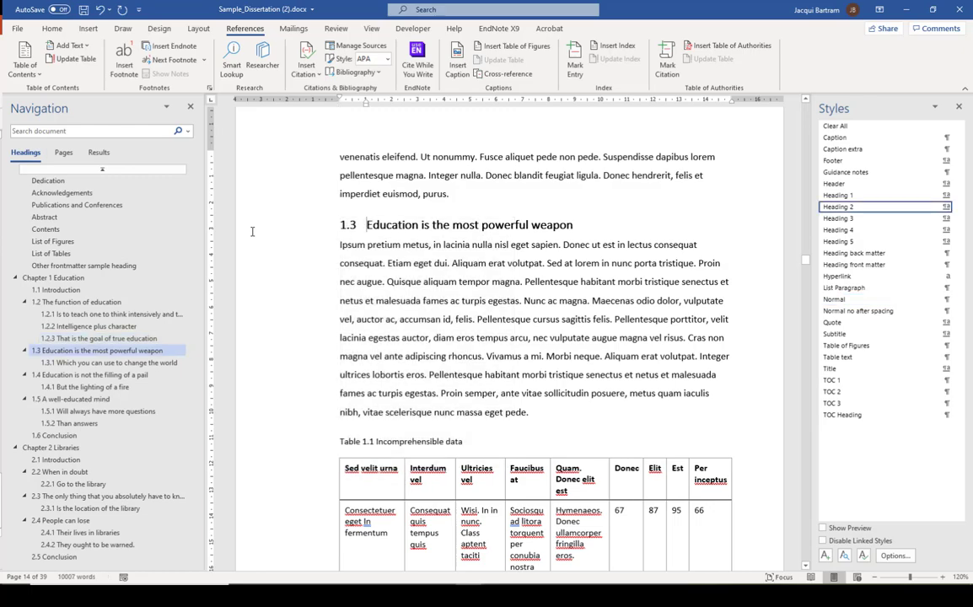
Step: Update all fields in the whole document, refreshing page numbers only for the table of contents and table of figures
{"action": "scroll", "coordinate": [467, 176], "scroll_direction": "down", "scroll_amount": 10}
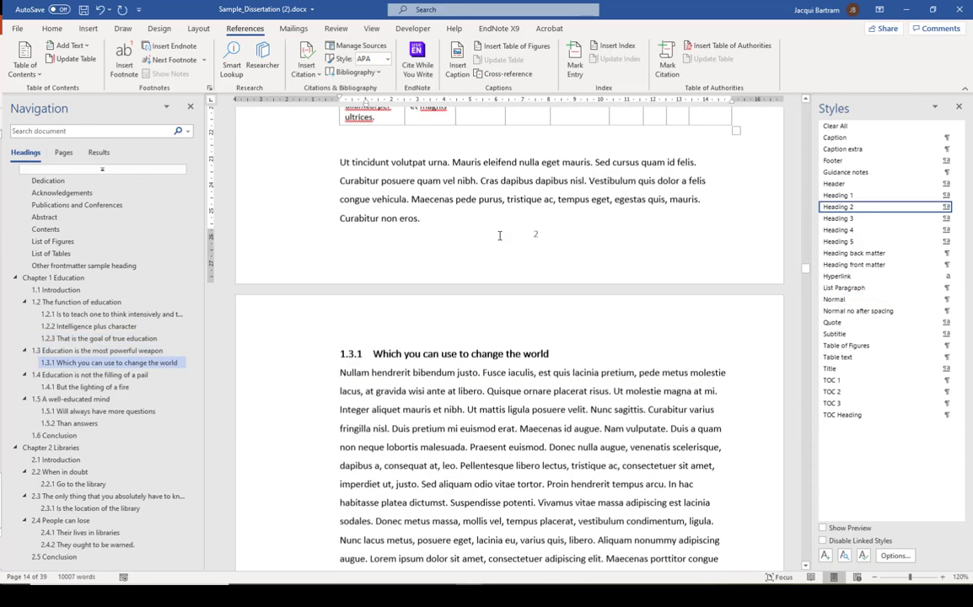
{"action": "scroll", "coordinate": [503, 236], "scroll_direction": "down", "scroll_amount": 15}
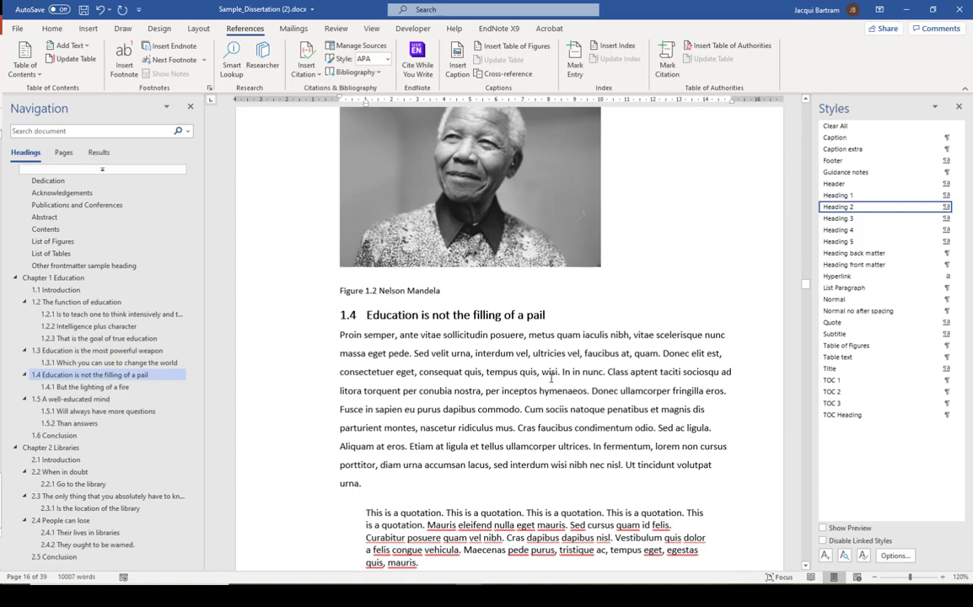
{"action": "scroll", "coordinate": [550, 381], "scroll_direction": "up", "scroll_amount": 3}
{"action": "scroll", "coordinate": [550, 381], "scroll_direction": "up", "scroll_amount": 14}
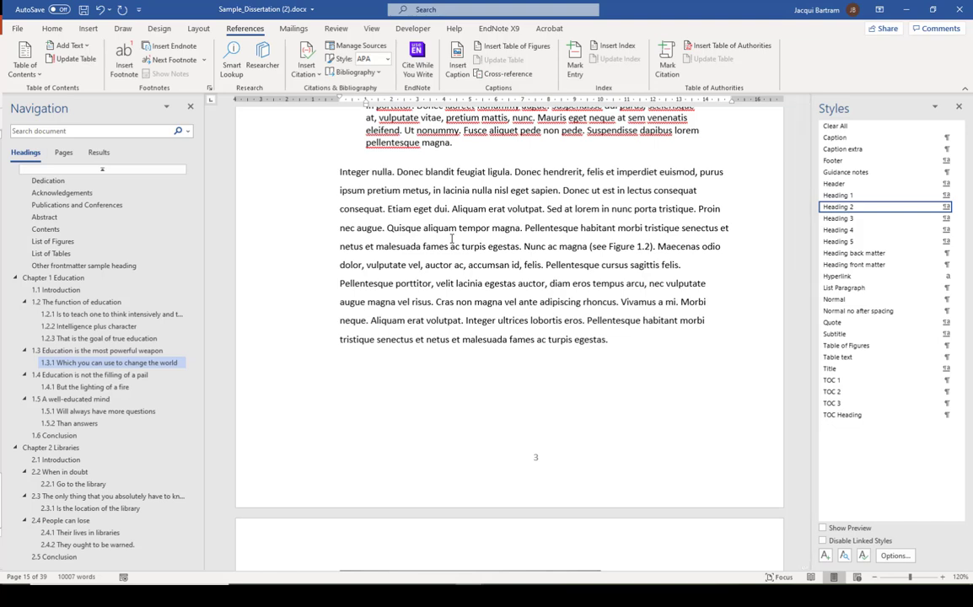
{"action": "key", "text": "ctrl+a"}
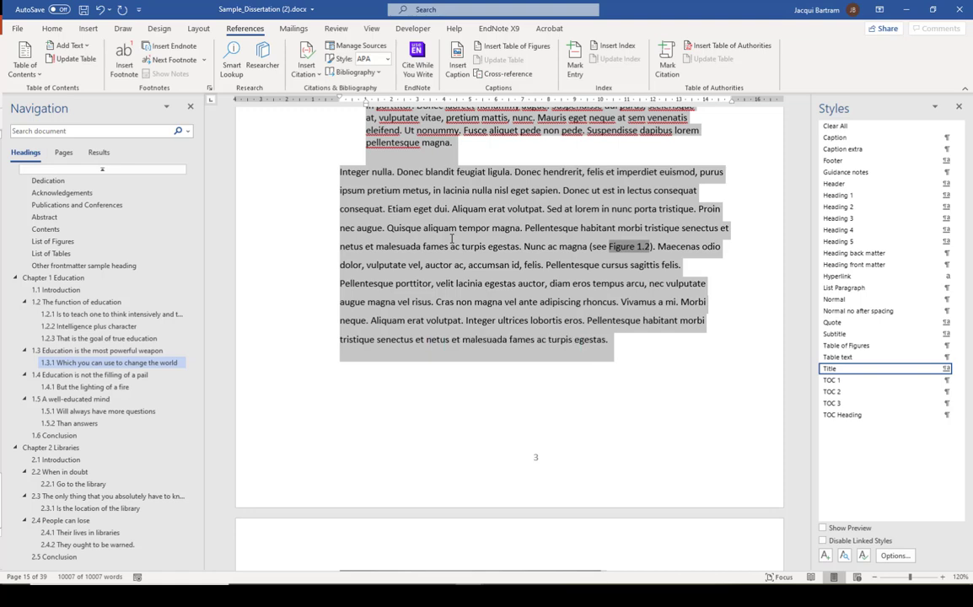
{"action": "key", "text": "F9"}
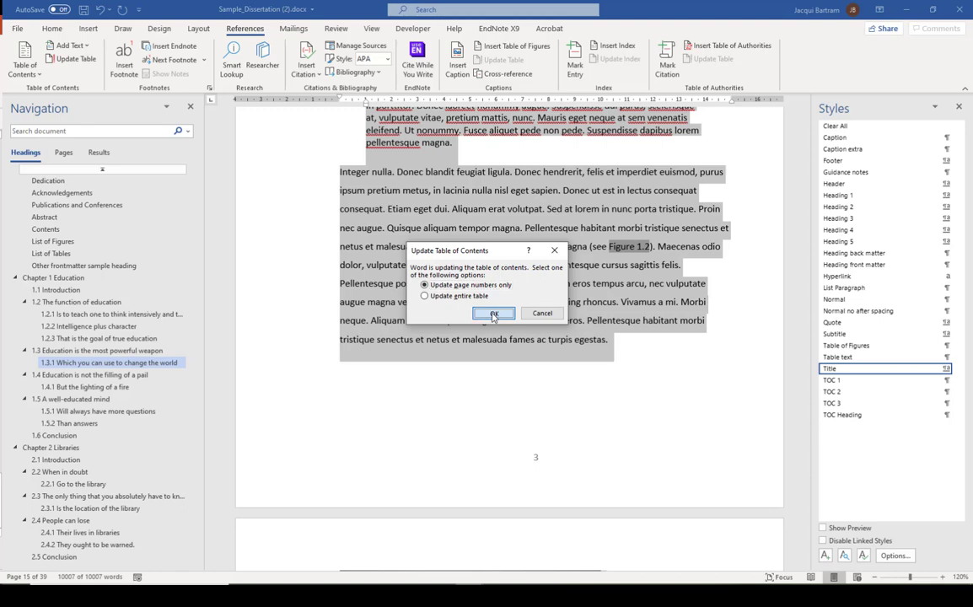
{"action": "left_click", "coordinate": [493, 313]}
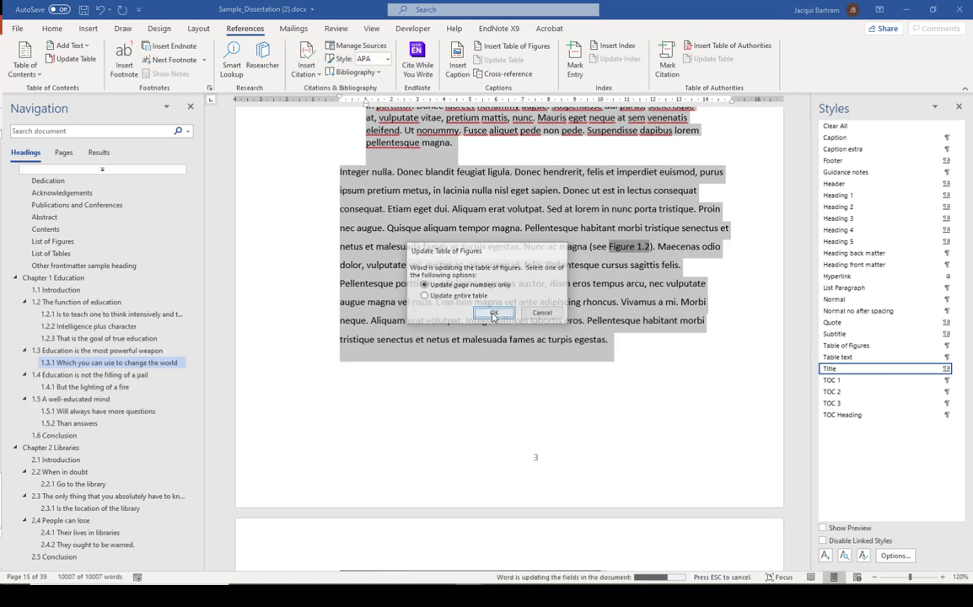
{"action": "left_click", "coordinate": [494, 314]}
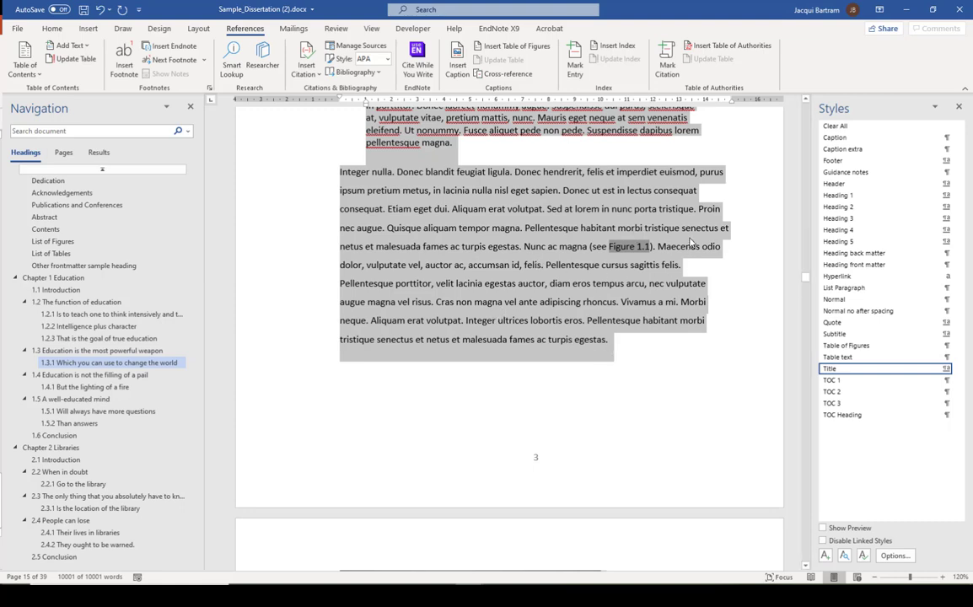
{"action": "left_click", "coordinate": [587, 321]}
{"action": "scroll", "coordinate": [524, 386], "scroll_direction": "down", "scroll_amount": 3}
{"action": "scroll", "coordinate": [525, 386], "scroll_direction": "down", "scroll_amount": 4}
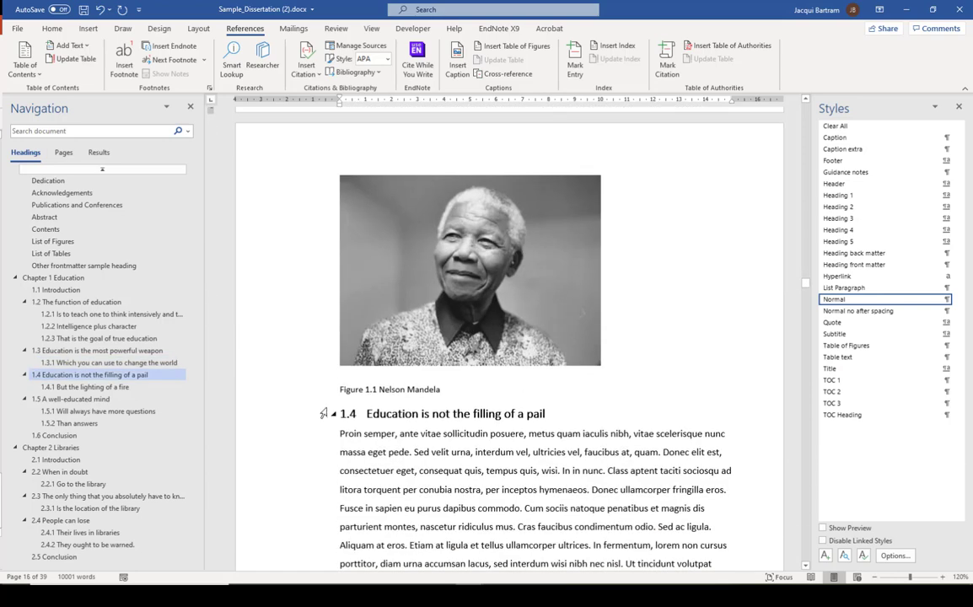